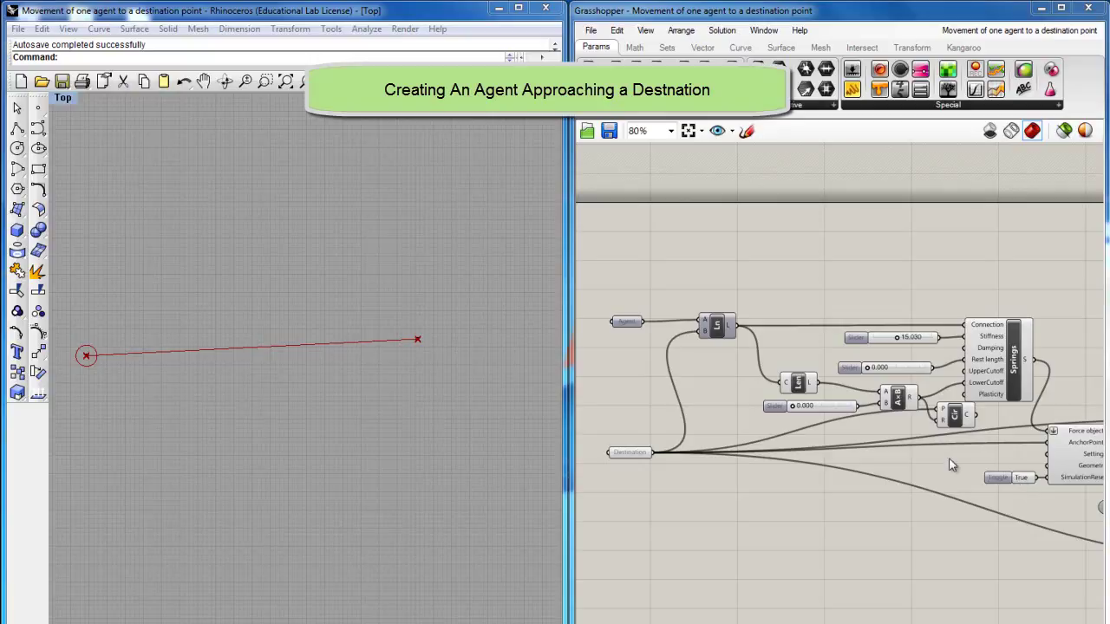
Step: Run the agent to its destination, then lower spring stiffness to 8.905 and rerun it
click(1009, 482)
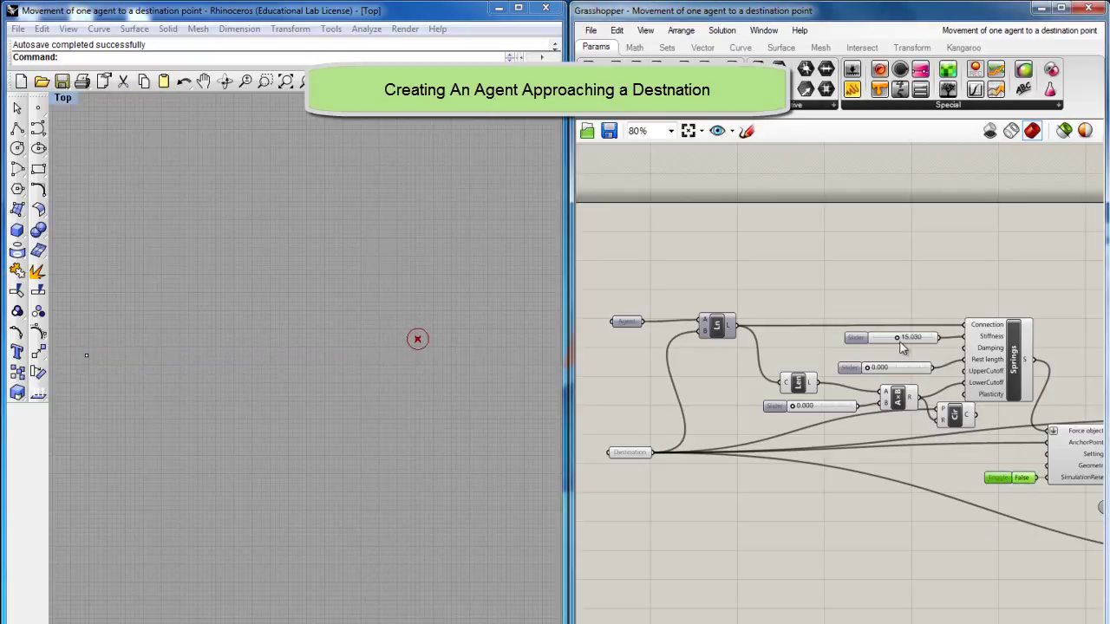
drag(897, 338, 879, 337)
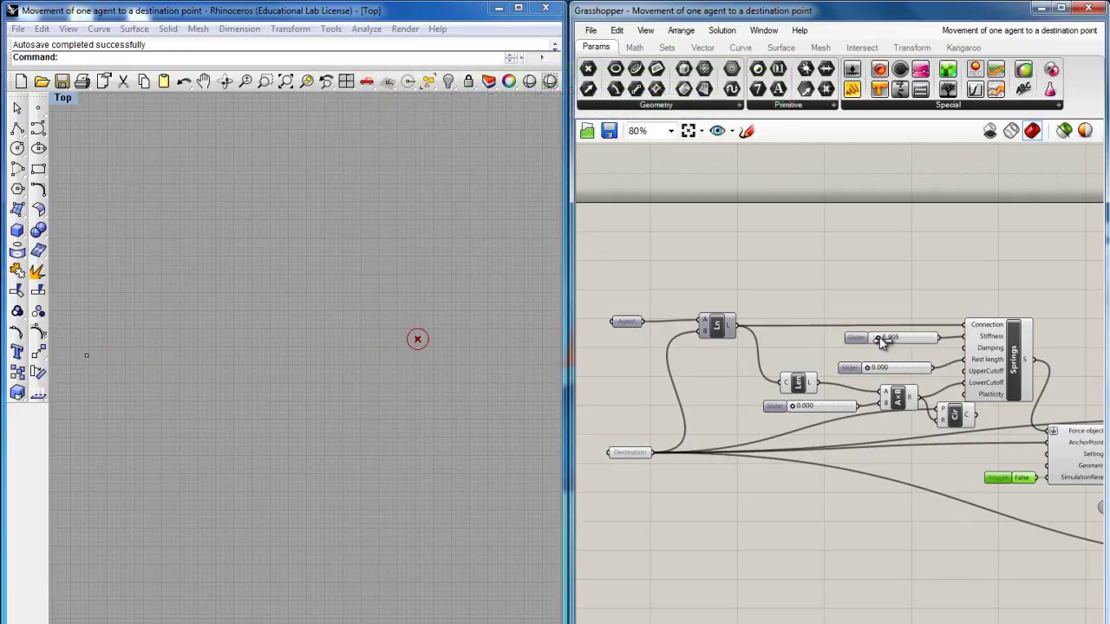
click(1006, 482)
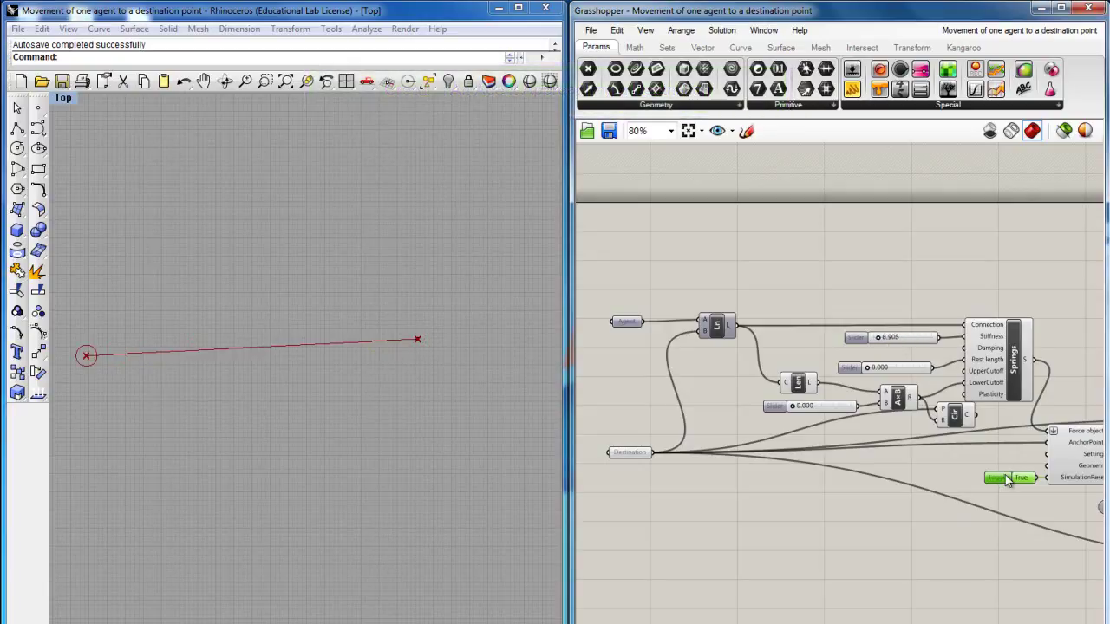
click(1007, 482)
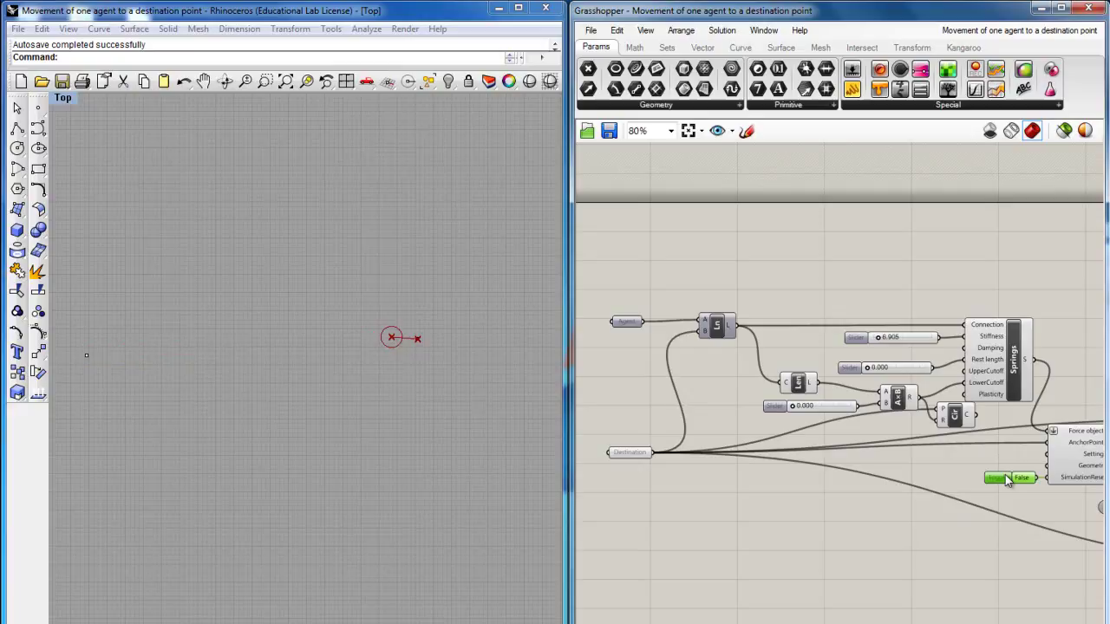
Step: Raise the rest-length offset to 0.313, then reset and rerun the simulation
click(792, 409)
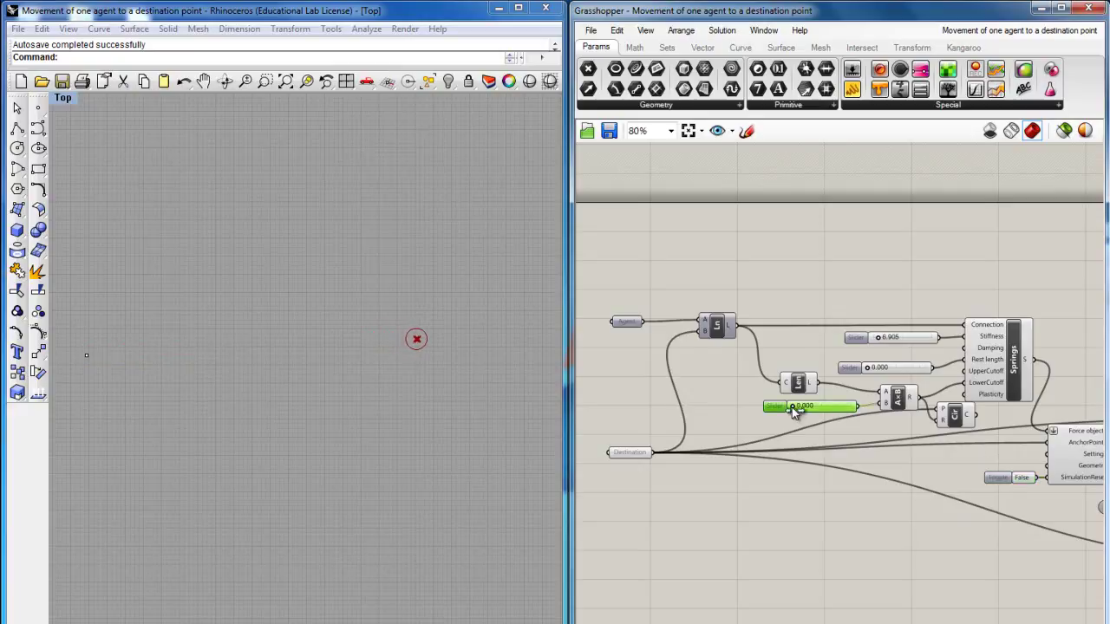
drag(793, 409, 811, 406)
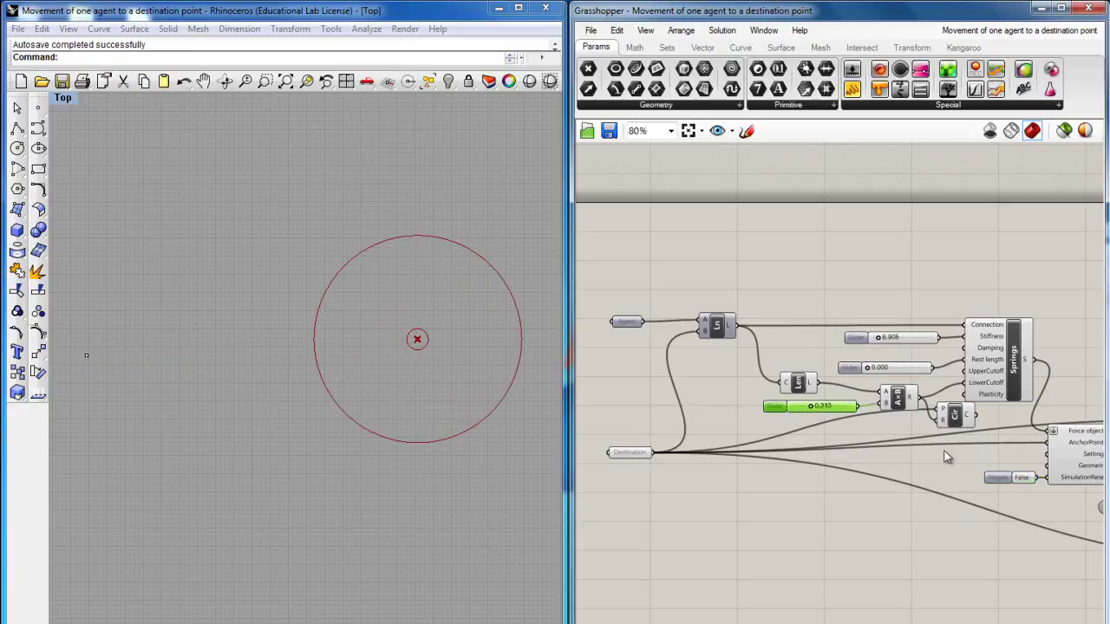
click(1020, 479)
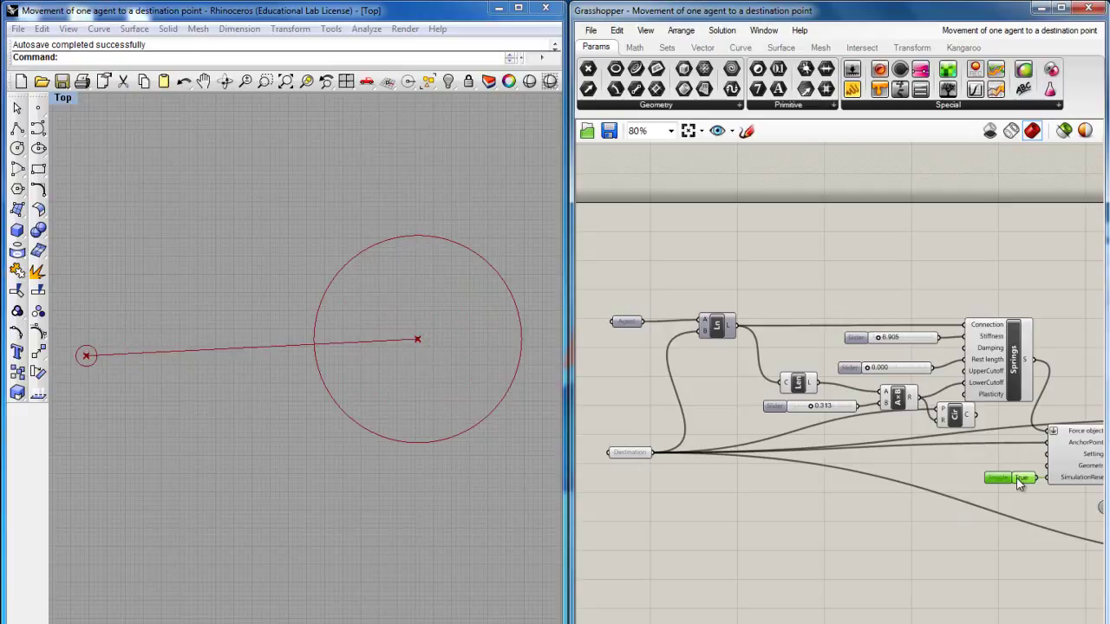
click(1018, 479)
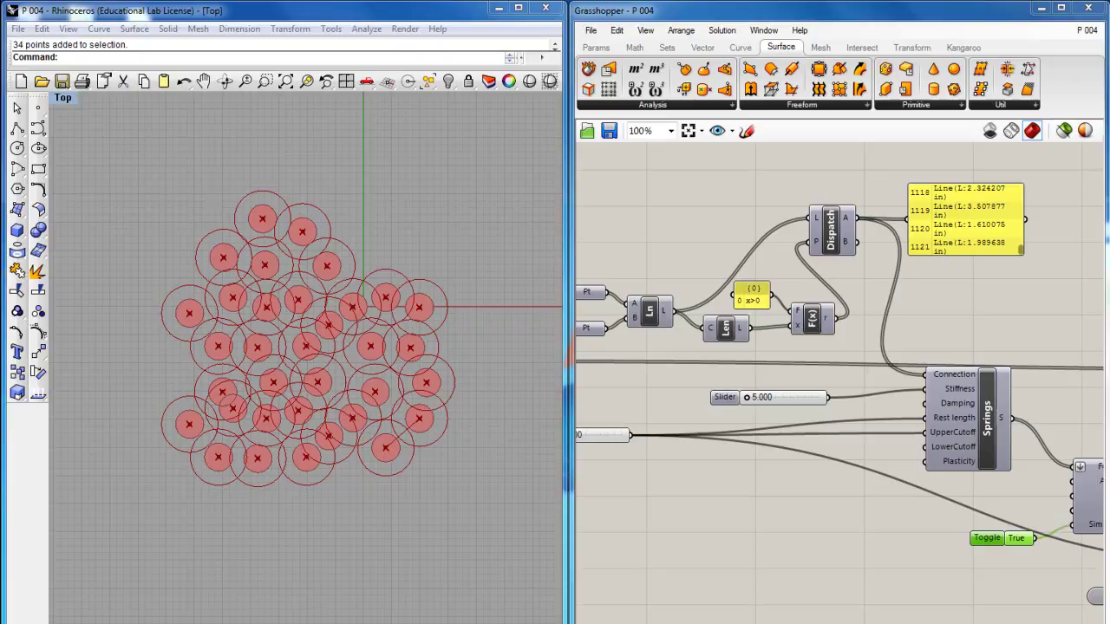
Step: Preview the Ln component's agent-to-agent lines, then bring the Springs and Kangaroo solver into view
middle_click(785, 307)
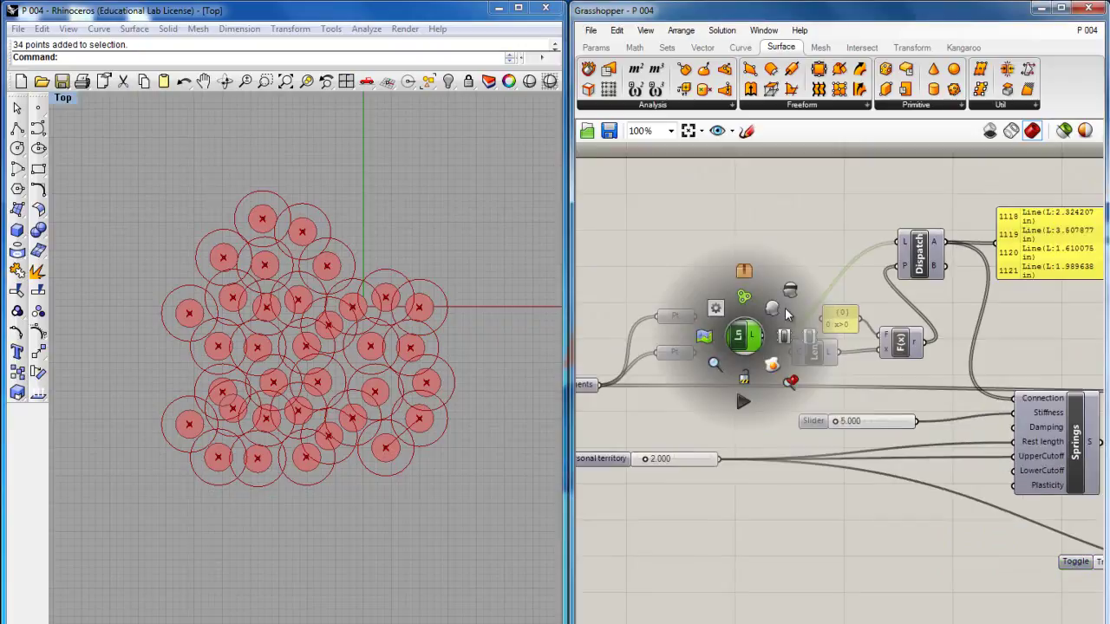
right_drag(715, 339, 804, 364)
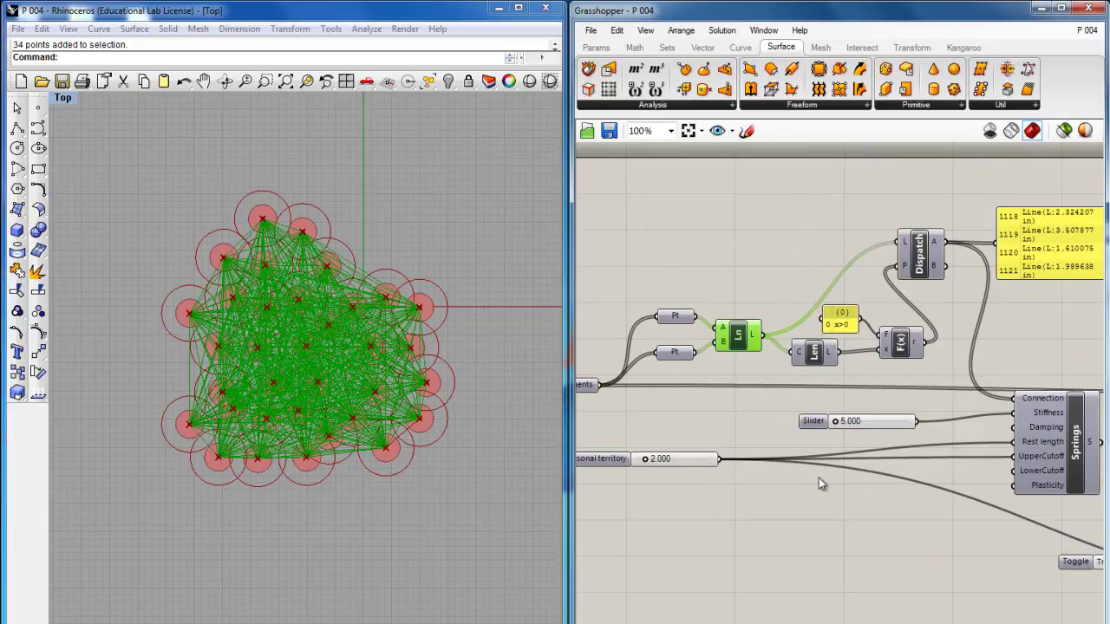
right_drag(818, 478, 846, 479)
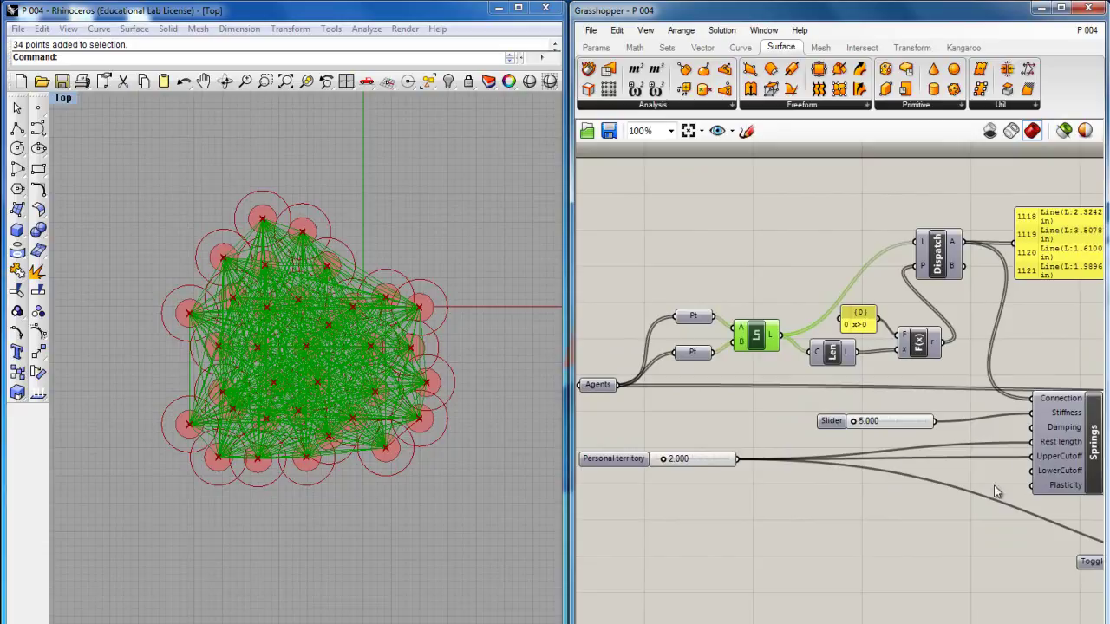
right_drag(999, 491, 856, 472)
right_drag(904, 499, 812, 476)
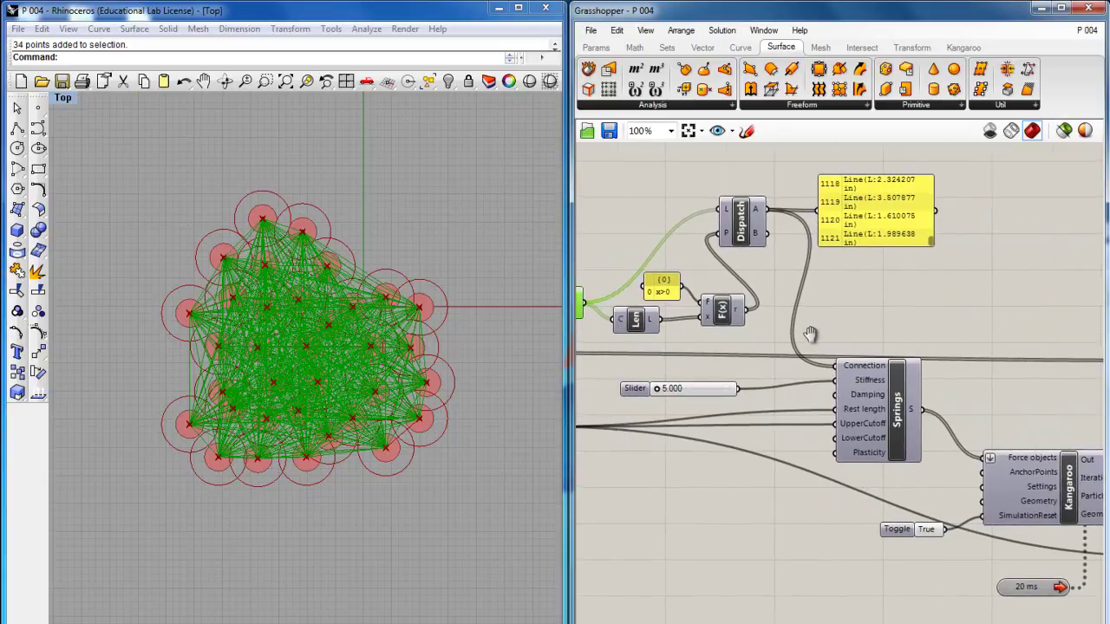
right_drag(707, 334, 815, 336)
Step: Hide the Ln line preview and rerun the crowd simulation from its reset state
middle_click(652, 305)
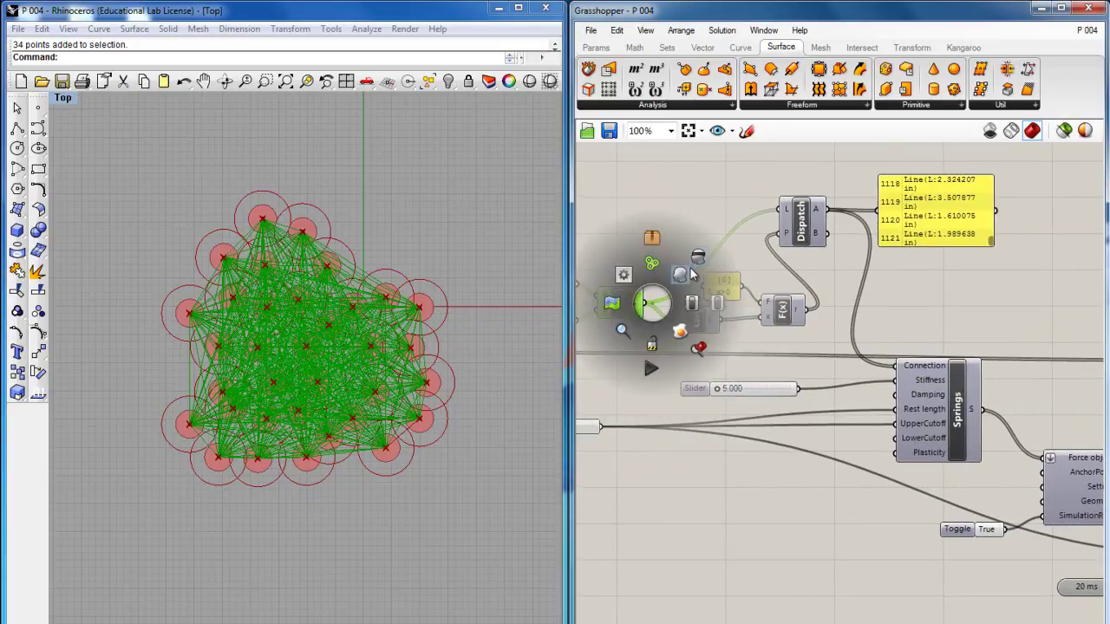
click(698, 257)
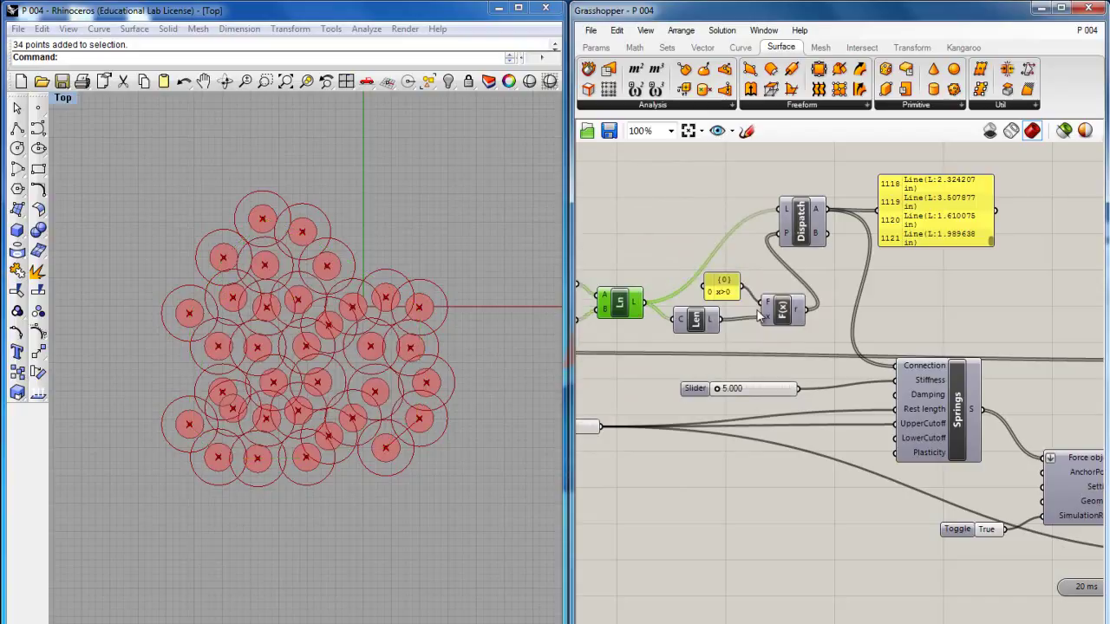
right_drag(997, 541, 938, 533)
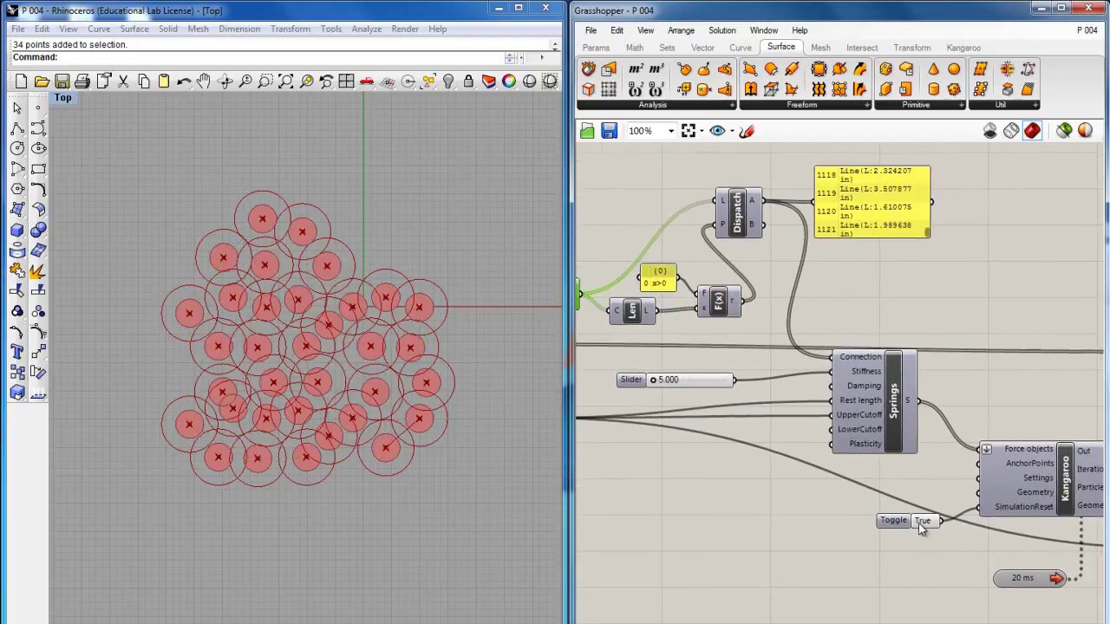
click(920, 522)
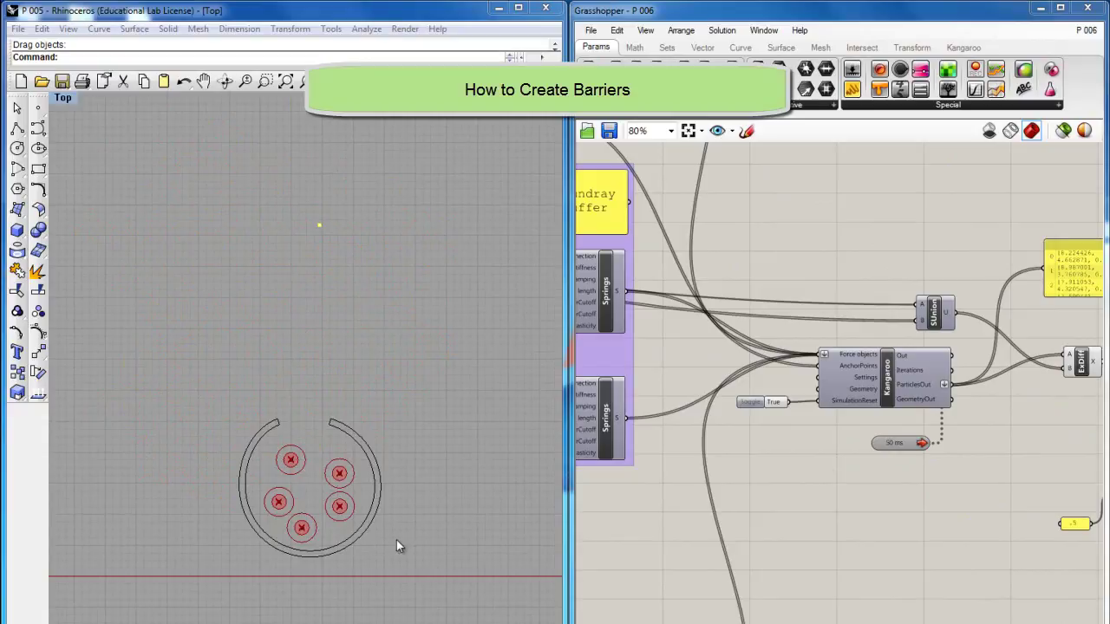
Step: Reset the Kangaroo simulation so the five agents return inside the open ring, then view the Boundray Buffer group
click(774, 404)
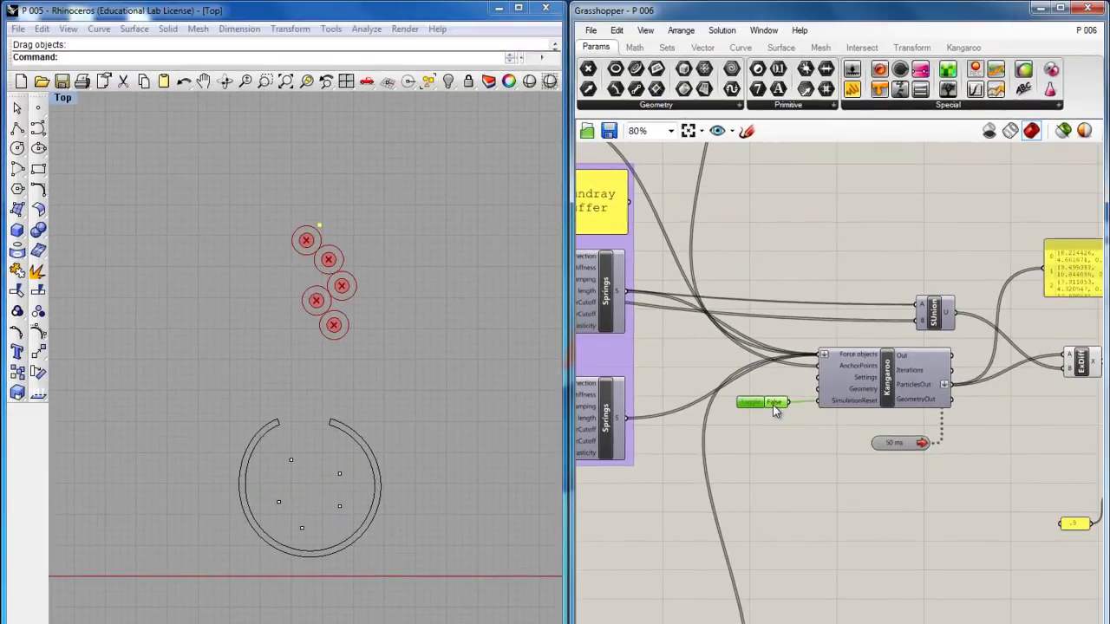
click(1101, 314)
right_drag(719, 458, 993, 462)
Step: Inspect the ExDiff and List Item boundary-point components, then clear the selection
drag(717, 566, 652, 303)
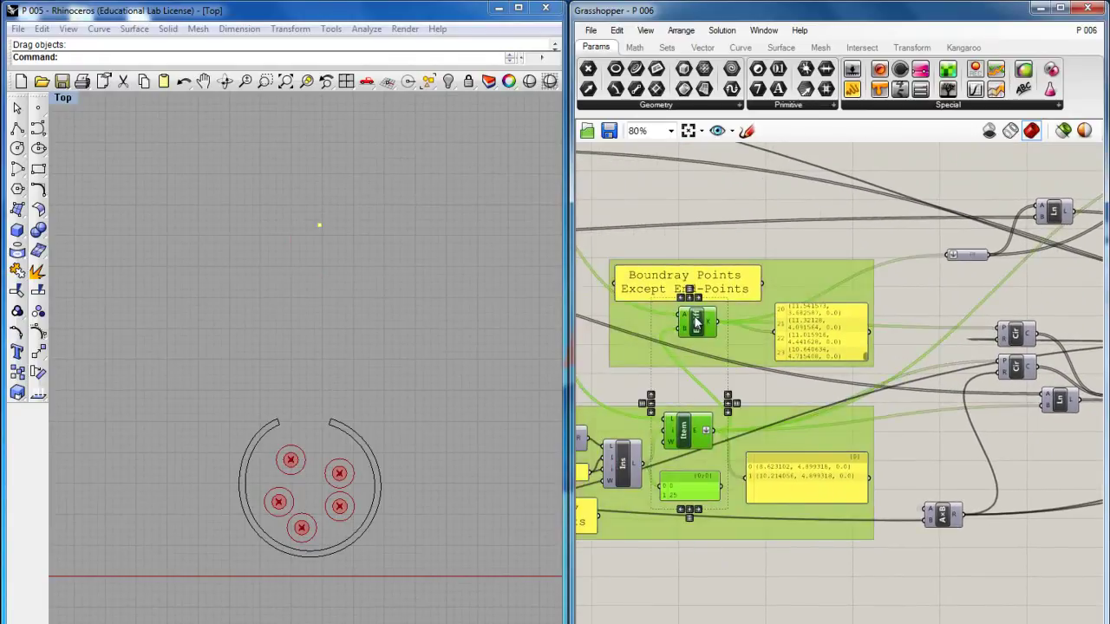
middle_click(700, 328)
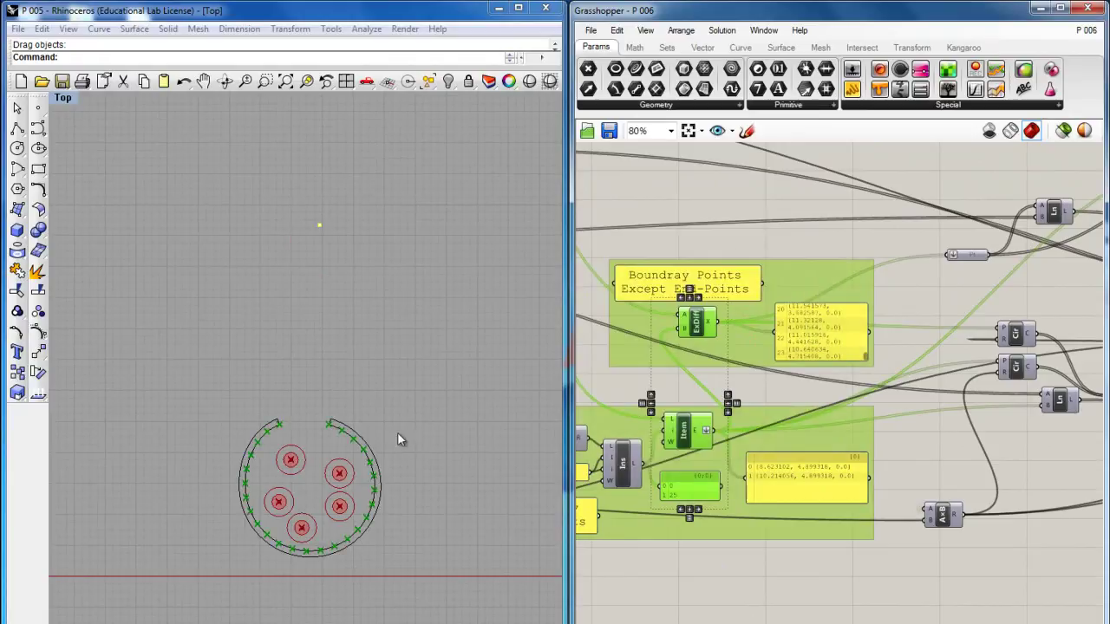
click(708, 272)
click(693, 320)
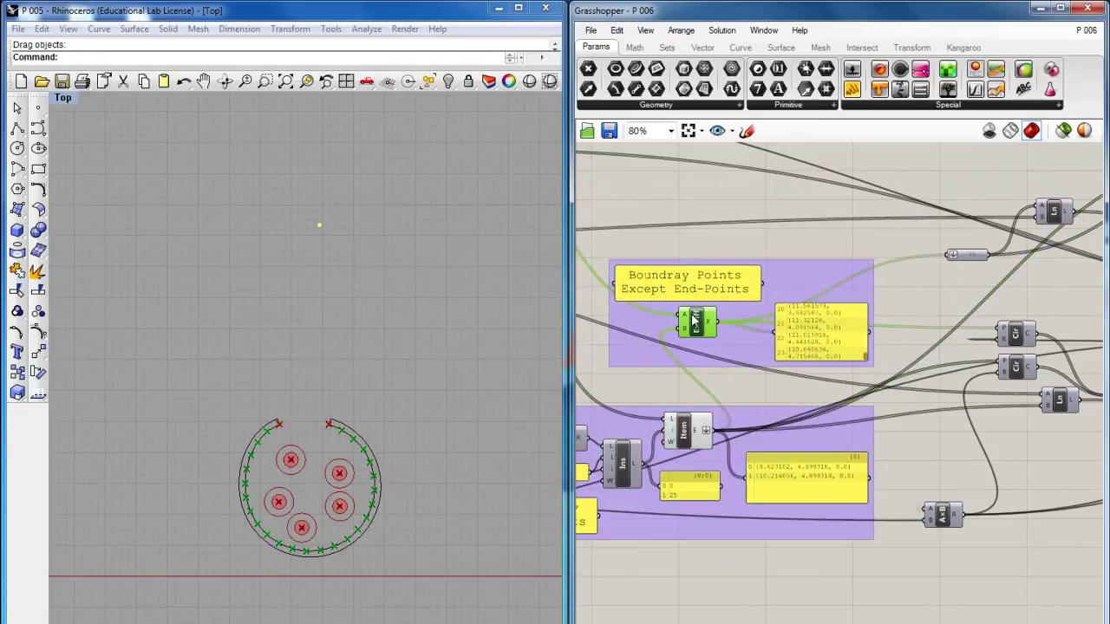
click(687, 439)
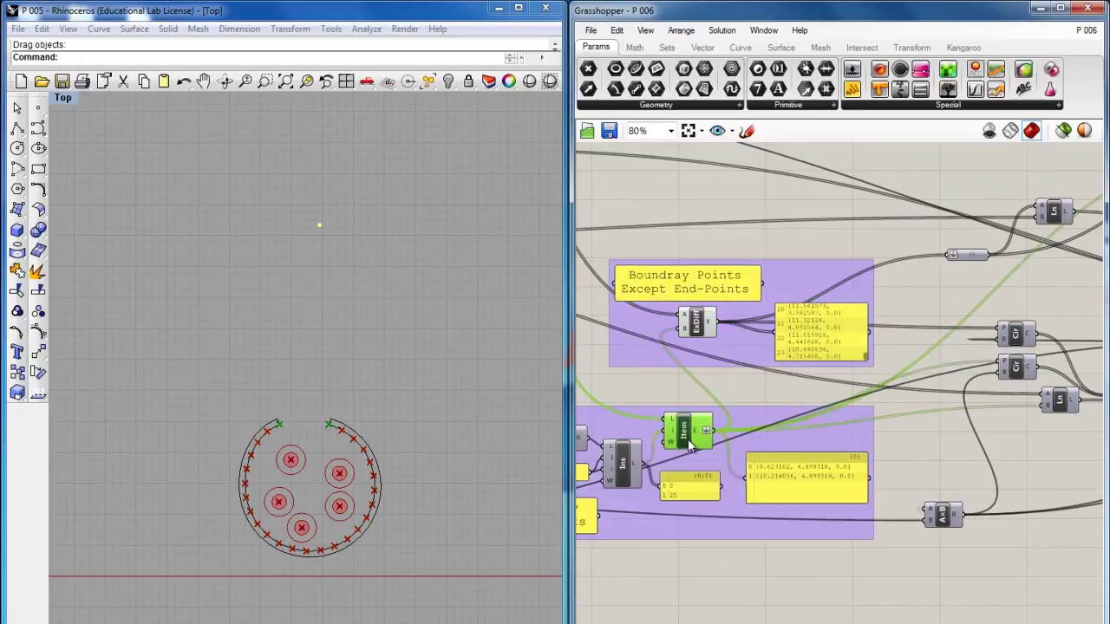
right_drag(867, 518, 676, 507)
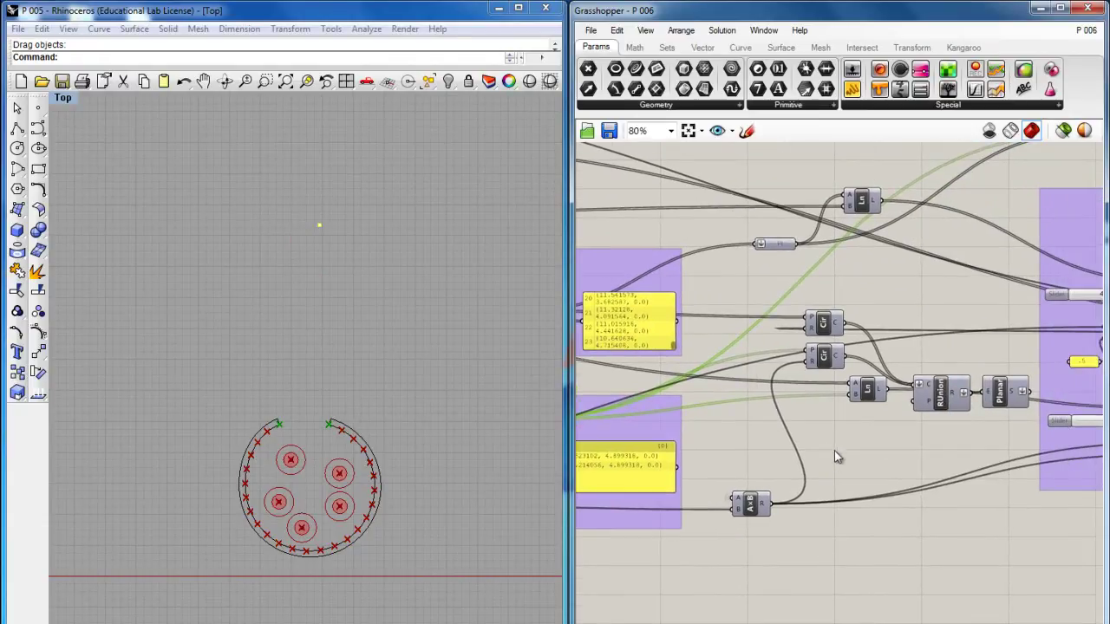
right_click(831, 437)
click(805, 437)
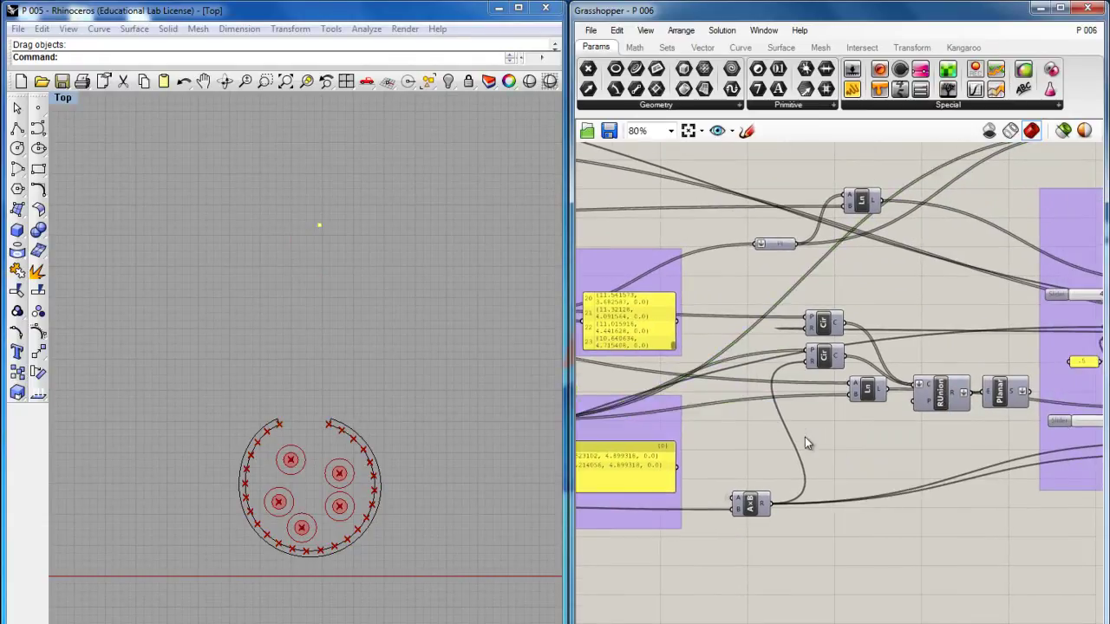
Step: Enable preview on both Ln components
drag(867, 436, 869, 196)
key(space)
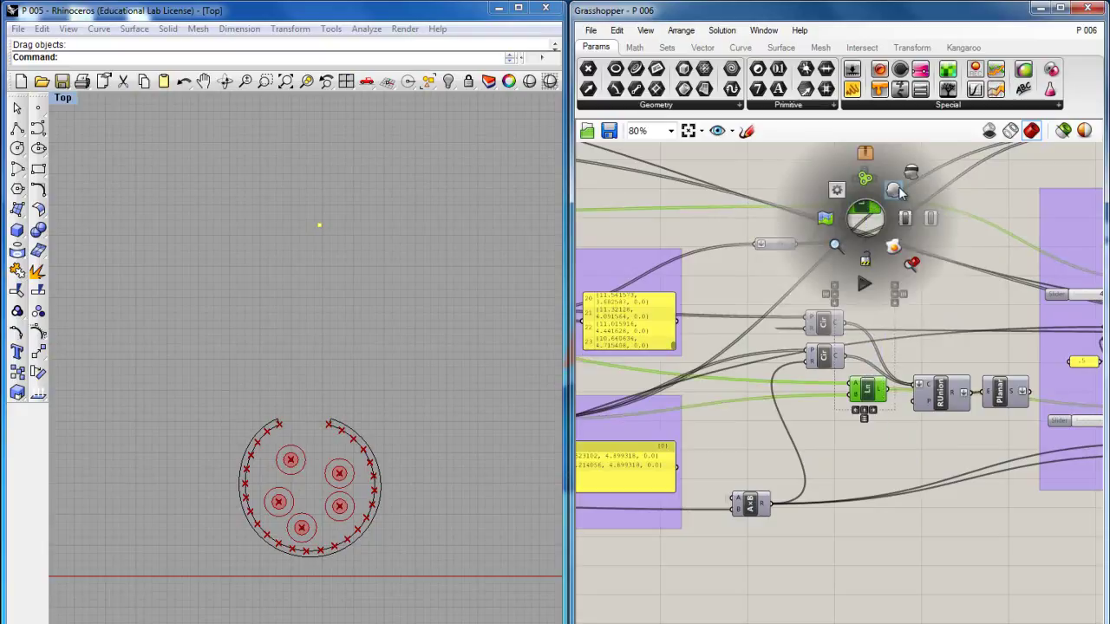
click(899, 189)
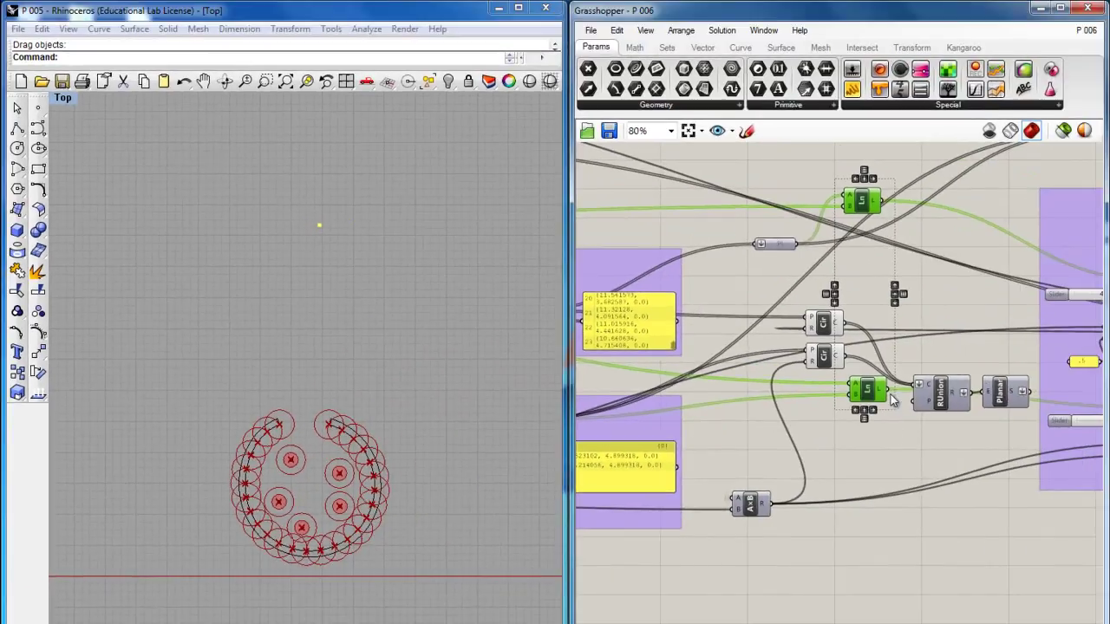
Step: Change the Ln components' preview, then hide the buffer circles of both Cir components
middle_click(893, 396)
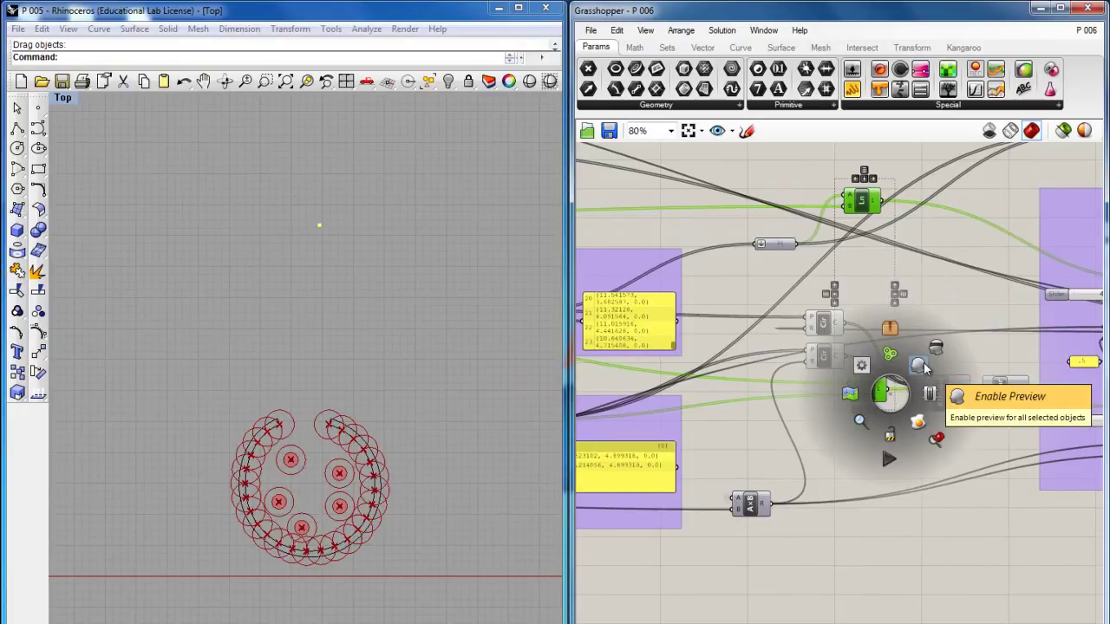
click(920, 367)
click(966, 448)
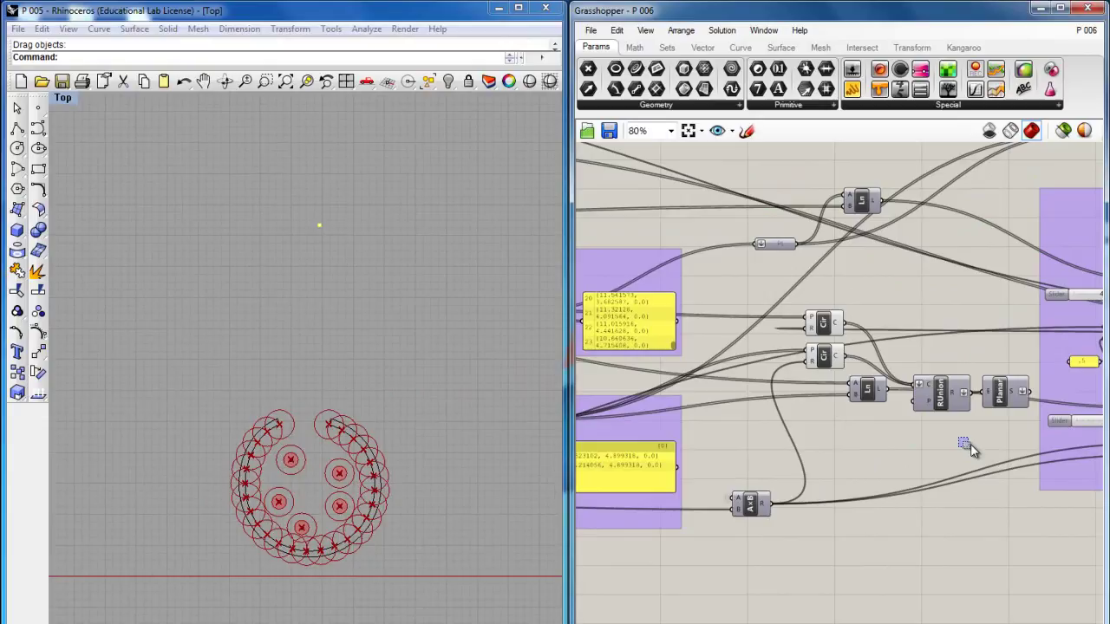
click(1002, 405)
drag(850, 419, 801, 304)
key(space)
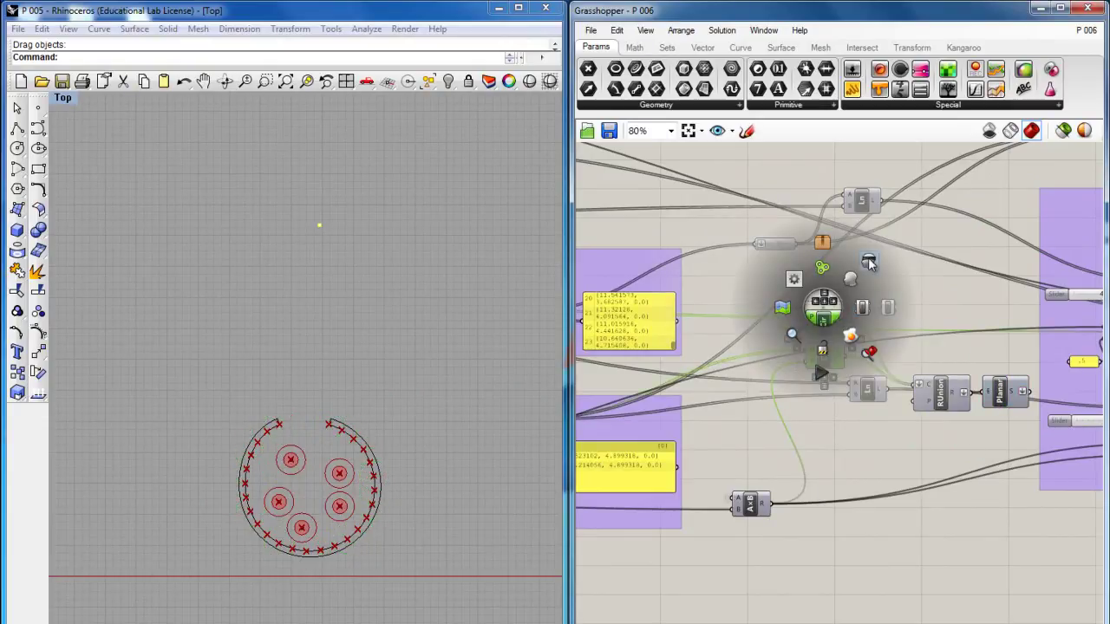
click(868, 260)
Step: Enable preview on the Planar component to show the merged shaded buffer band
drag(1013, 425, 994, 367)
key(space)
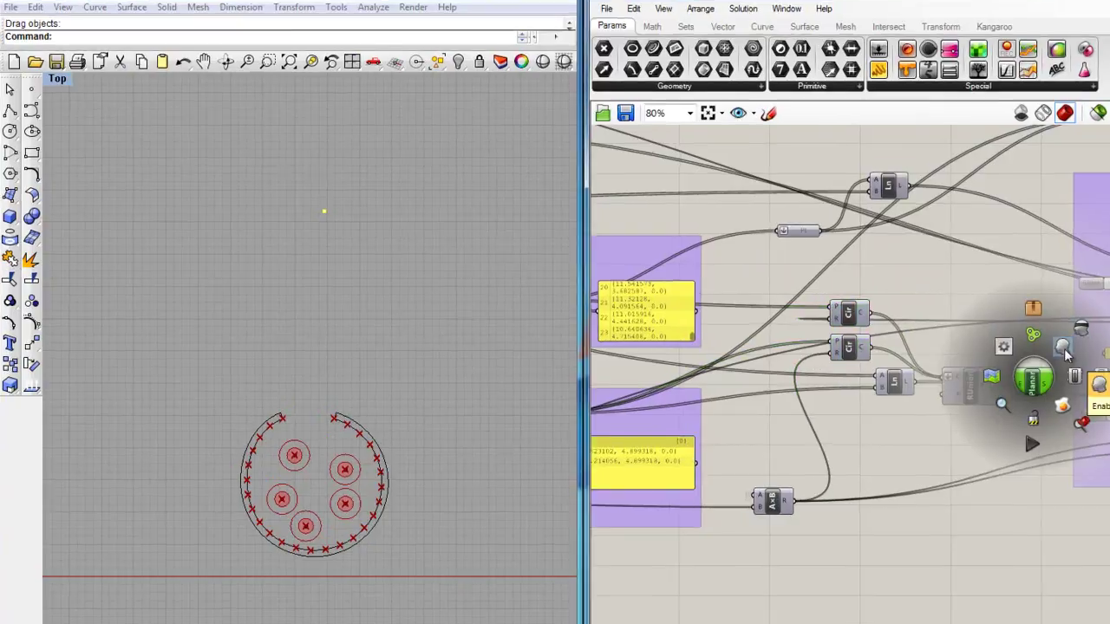
click(1065, 349)
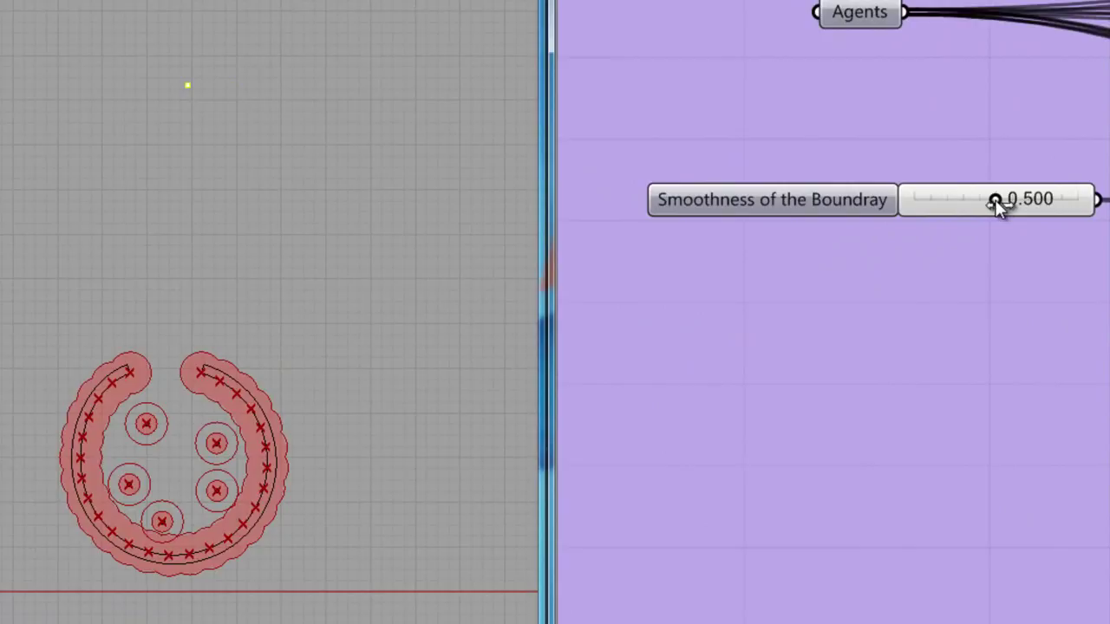
Step: Move the Boundray smoothness slider up to 0.684, then down to 0.297
mouse_move(995, 201)
mouse_down()
mouse_move(1079, 207)
mouse_move(1013, 205)
mouse_up()
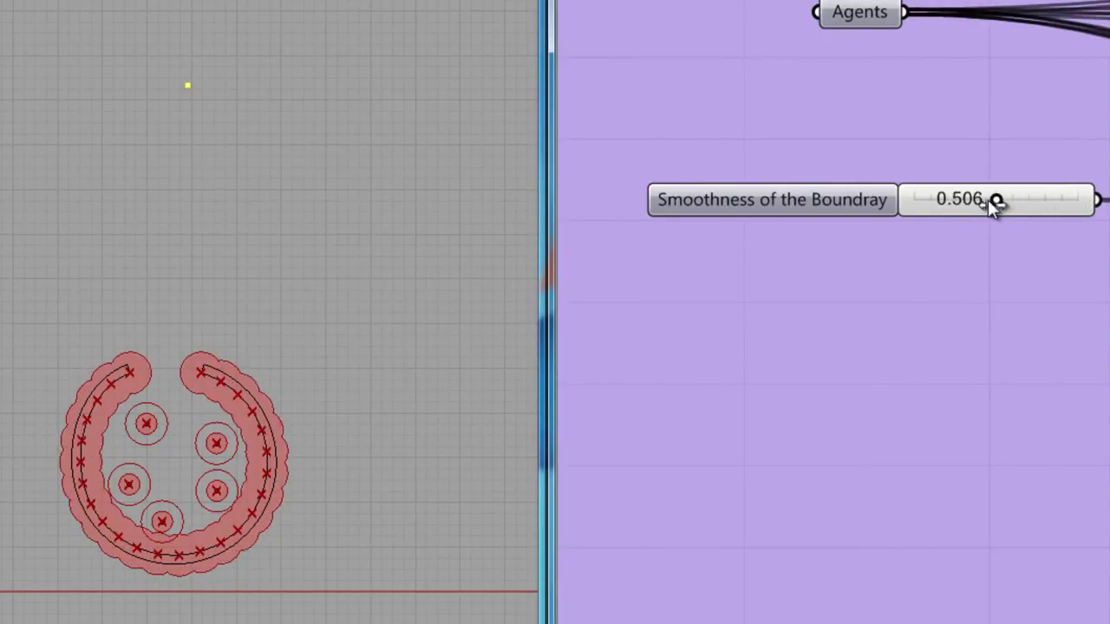
drag(989, 199, 961, 202)
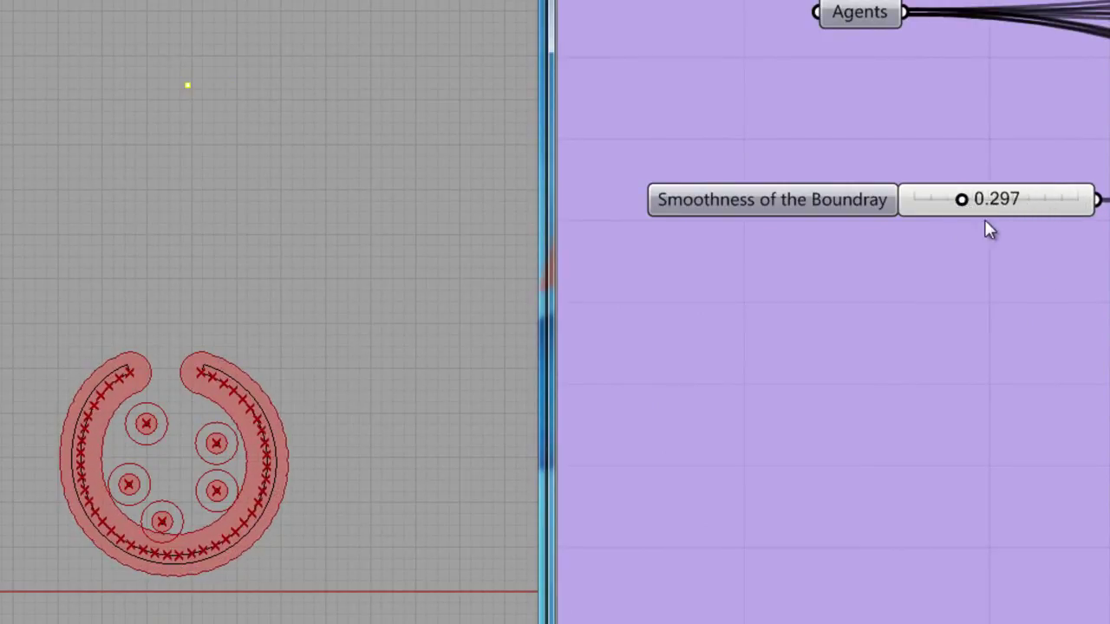